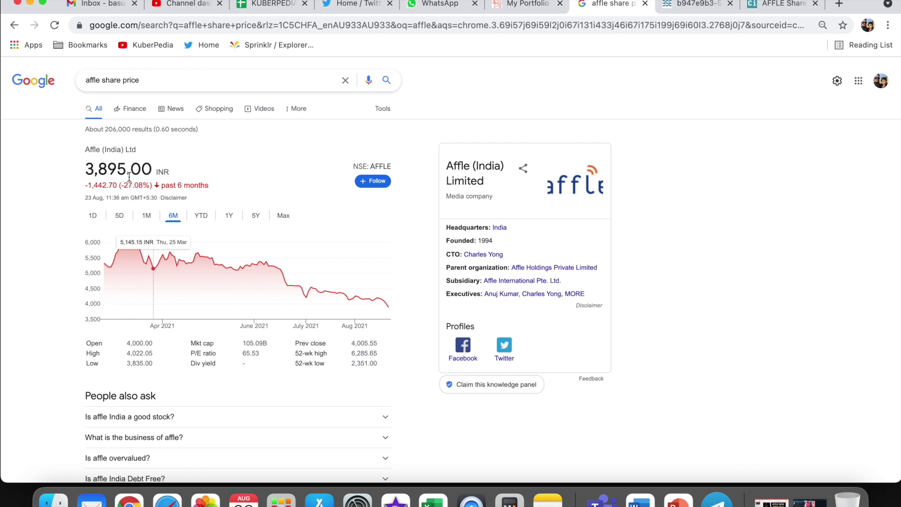
# Review Affle's share price over the 1-month, 5-day, 1-day, 1-year and 5-year ranges, plus its candlestick chart on Chartink.
pyautogui.click(147, 217)
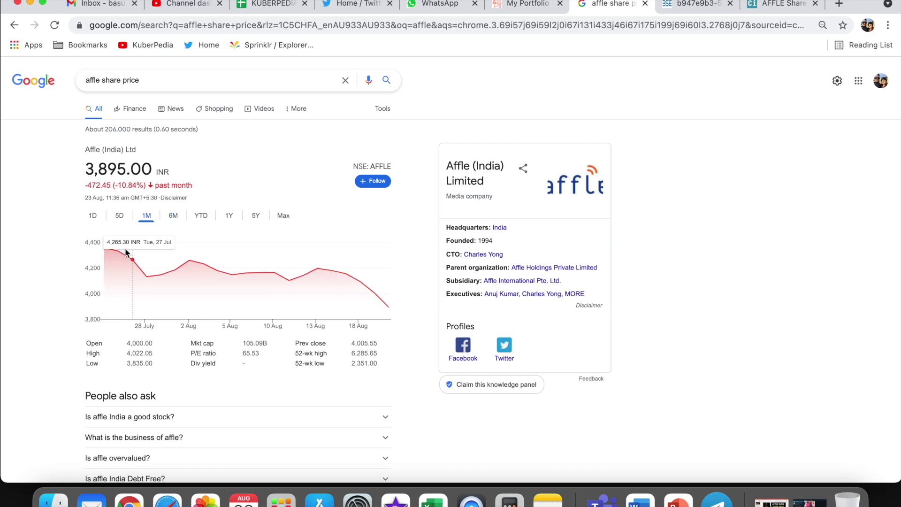
pyautogui.click(119, 217)
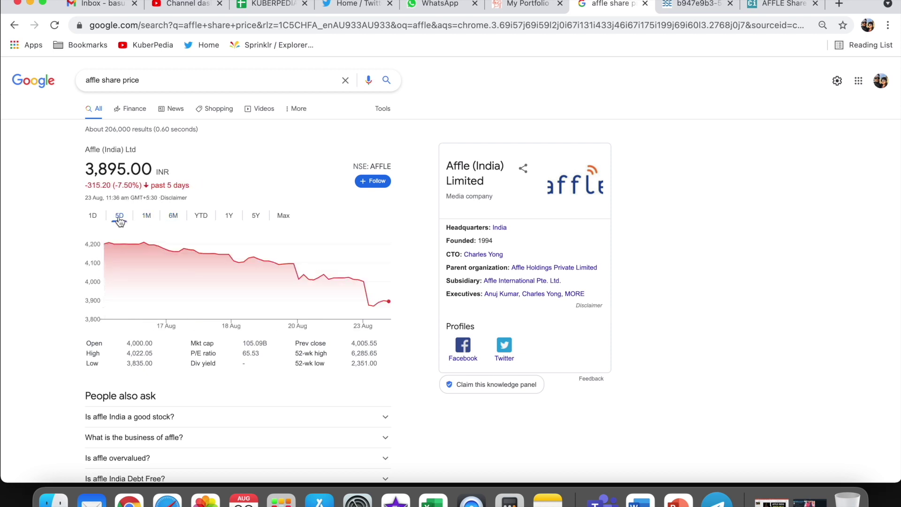
pyautogui.click(99, 217)
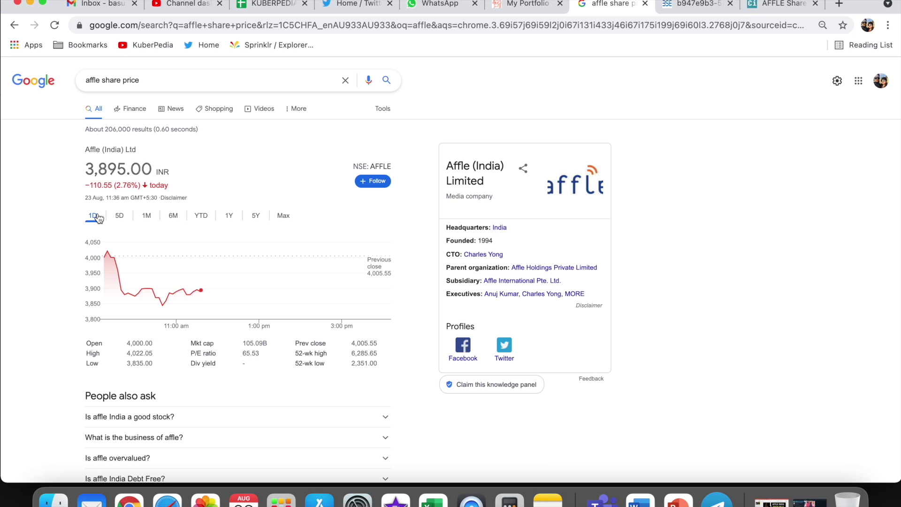
pyautogui.click(229, 215)
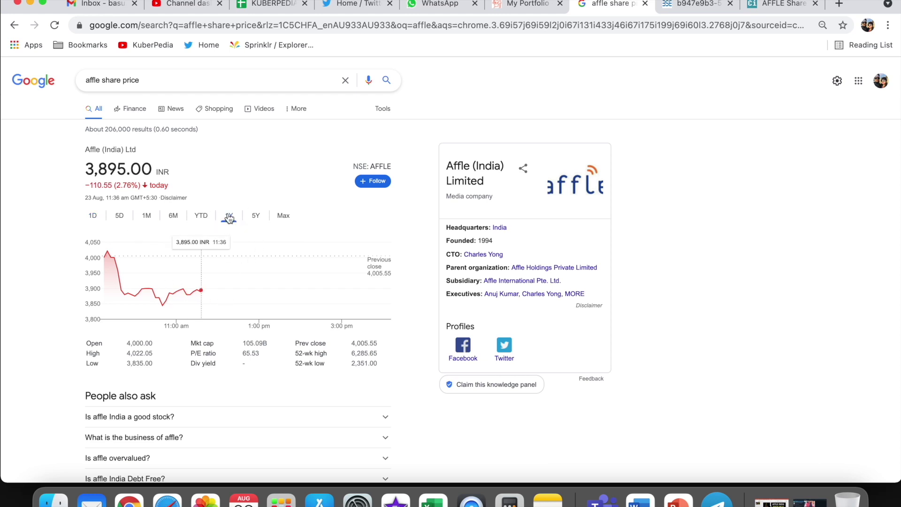
pyautogui.click(256, 215)
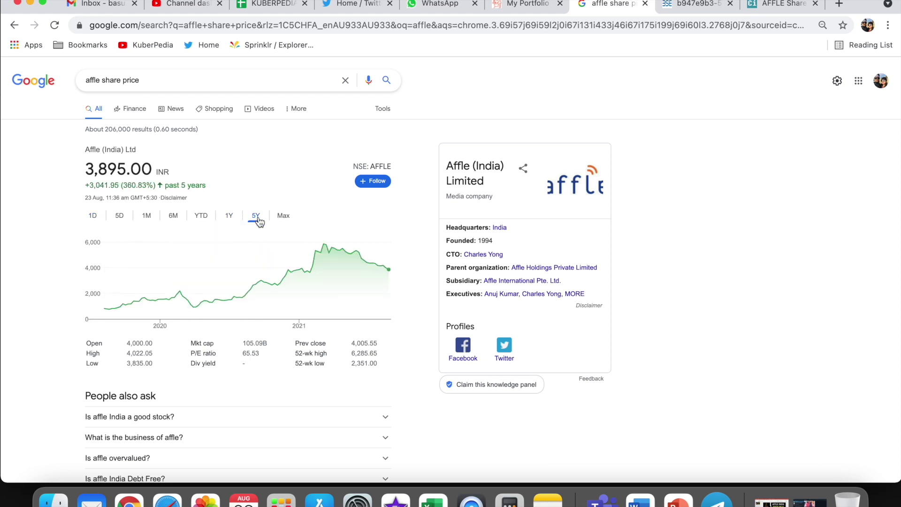
pyautogui.moveTo(323, 248)
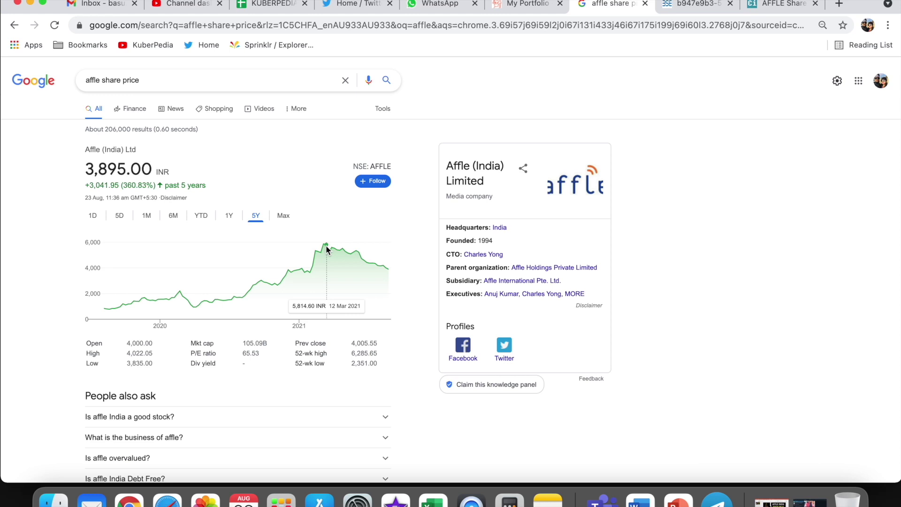
pyautogui.click(782, 4)
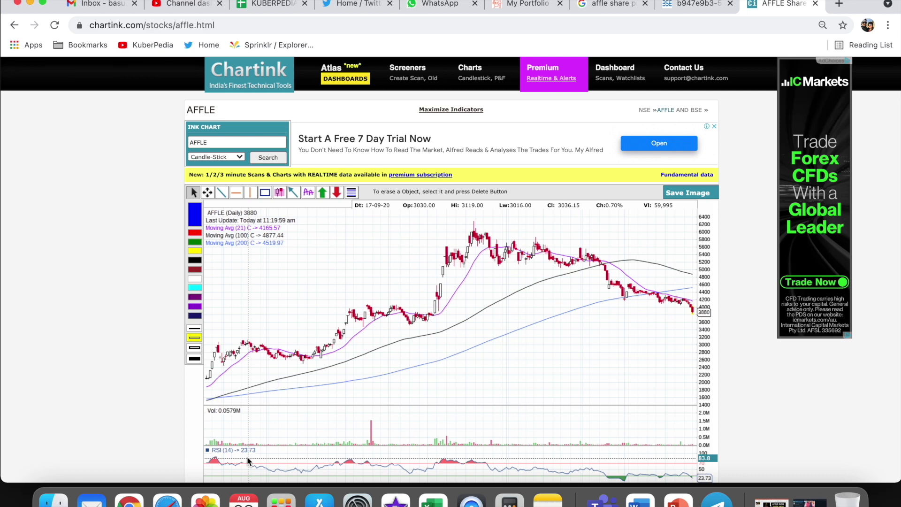
# In the BSE board meeting notice PDF, highlight the phrase "approve split of equity shares of the Company," in the main paragraph.
pyautogui.click(692, 6)
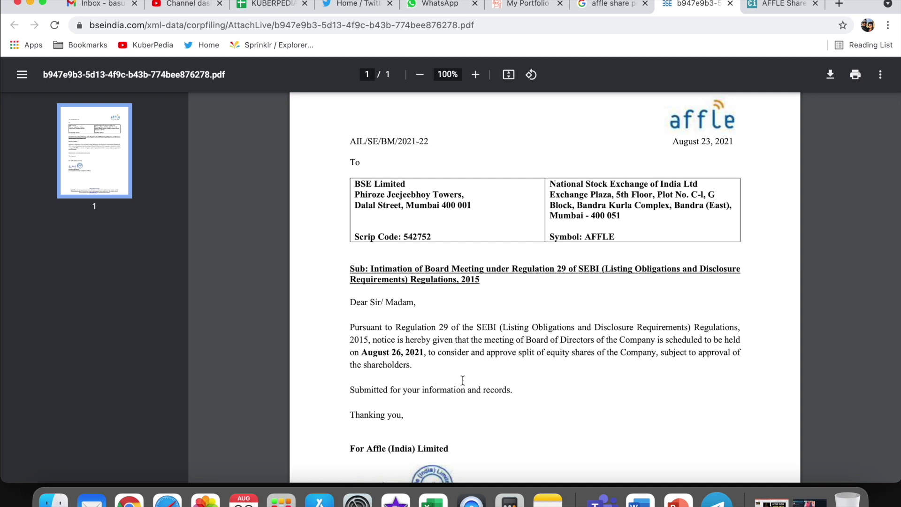
pyautogui.doubleClick(705, 141)
pyautogui.click(489, 352)
pyautogui.moveTo(489, 352); pyautogui.dragTo(657, 362)
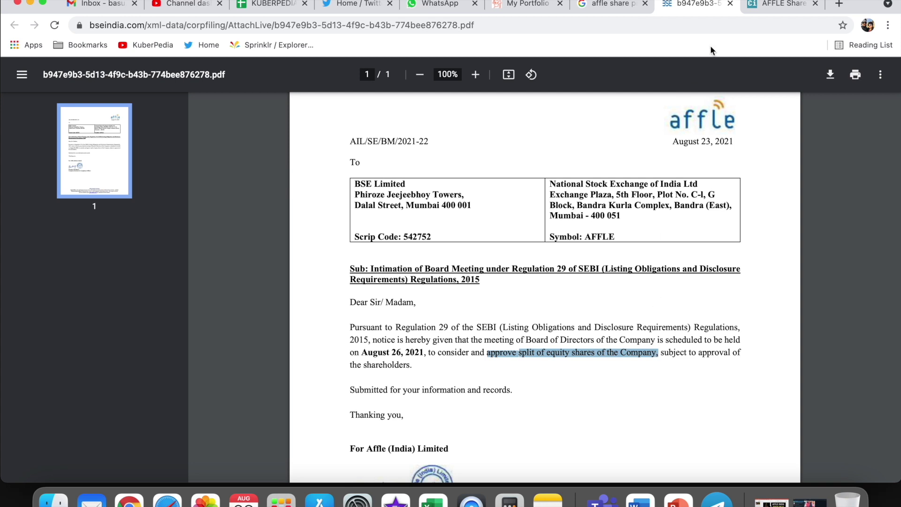
# Return to the Google results for affle share price and open the Moneycontrol page for Affle India Ltd.
pyautogui.click(607, 5)
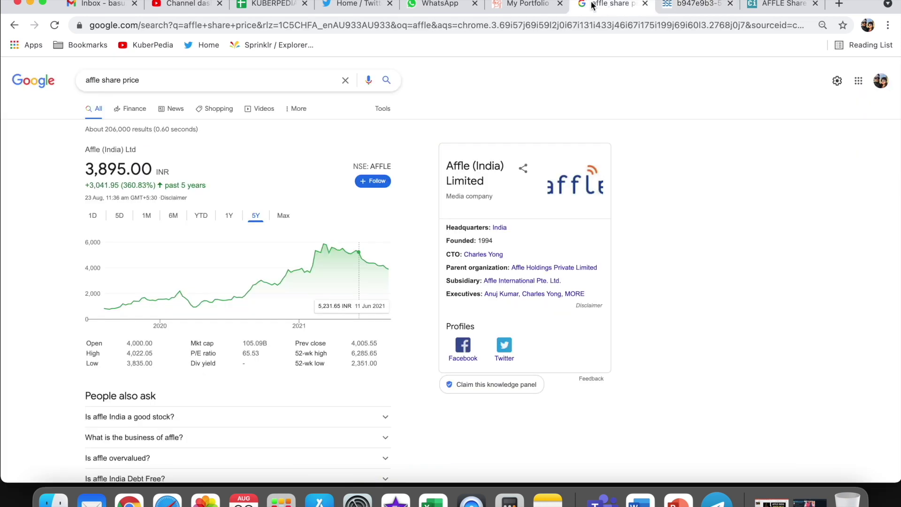
pyautogui.scroll(-3, 17, 266)
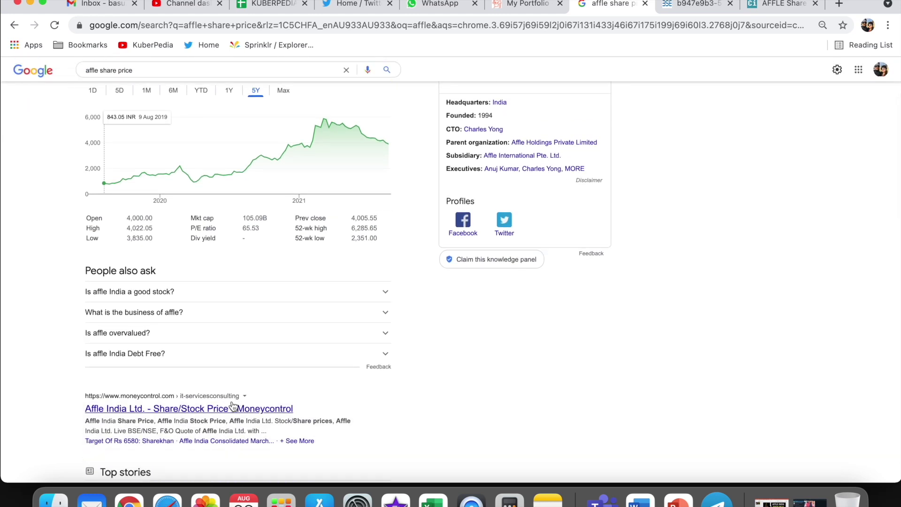
pyautogui.click(232, 407)
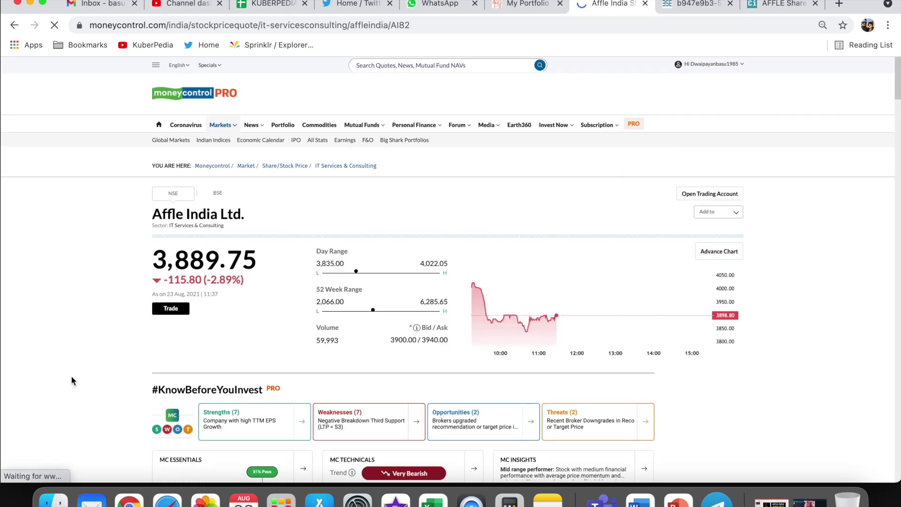
# Examine Affle India's current price, SWOT summary and overview figures such as face value and P/E on the Moneycontrol page.
pyautogui.scroll(-1, 72, 378)
pyautogui.scroll(-5, 71, 375)
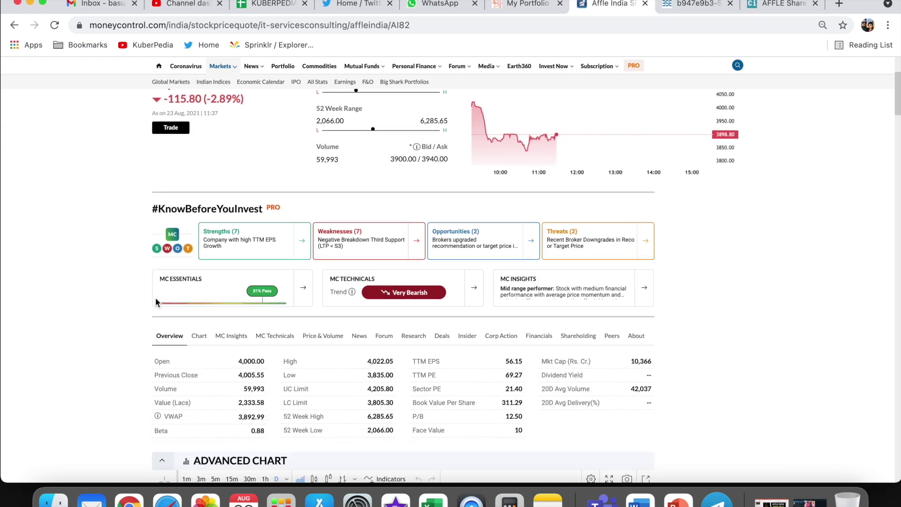
pyautogui.scroll(5, 87, 279)
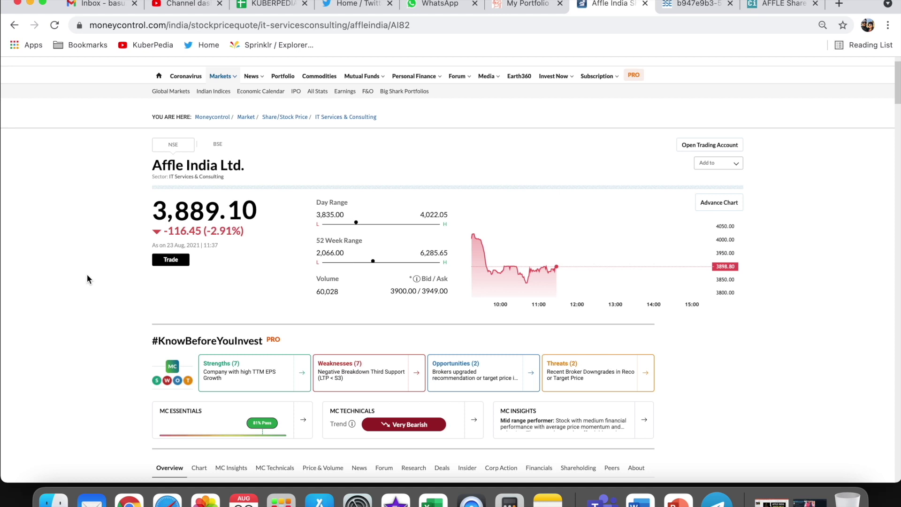
pyautogui.scroll(-5, 87, 280)
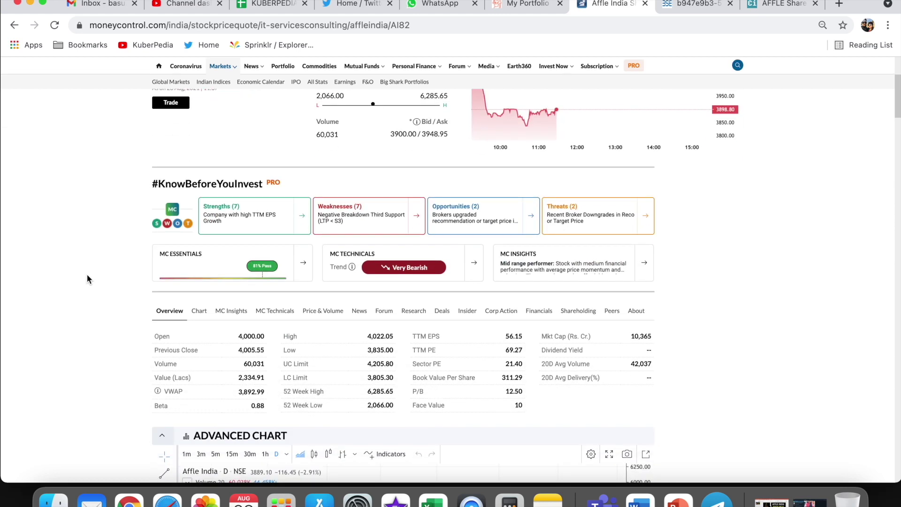
pyautogui.scroll(-2, 88, 279)
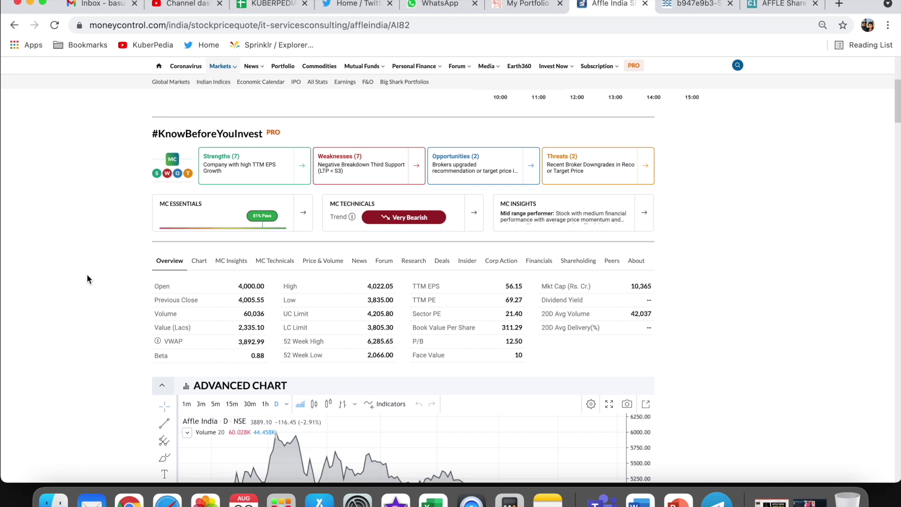
pyautogui.scroll(5, 87, 279)
pyautogui.scroll(6, 87, 279)
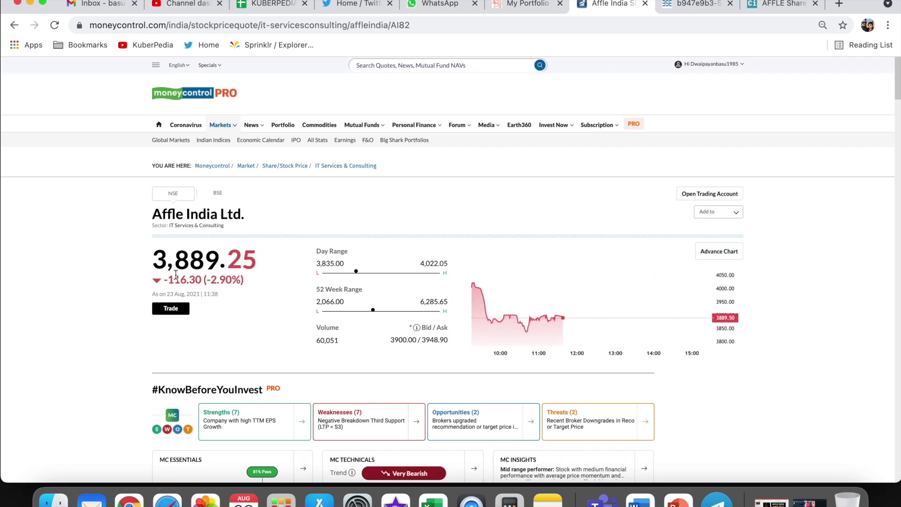
# Open the Intrinsic Value Google Sheets file in a new browser tab and display its Split sheet.
pyautogui.click(844, 4)
pyautogui.write('intr')
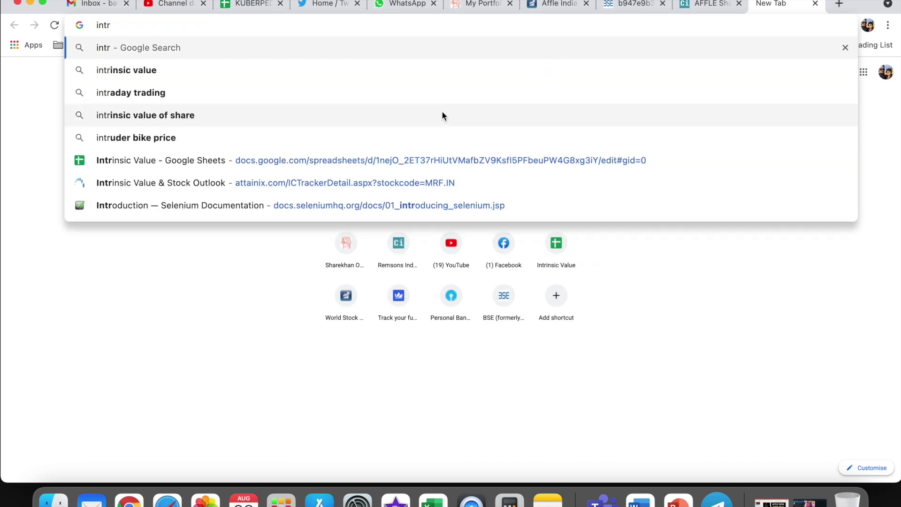
pyautogui.click(267, 159)
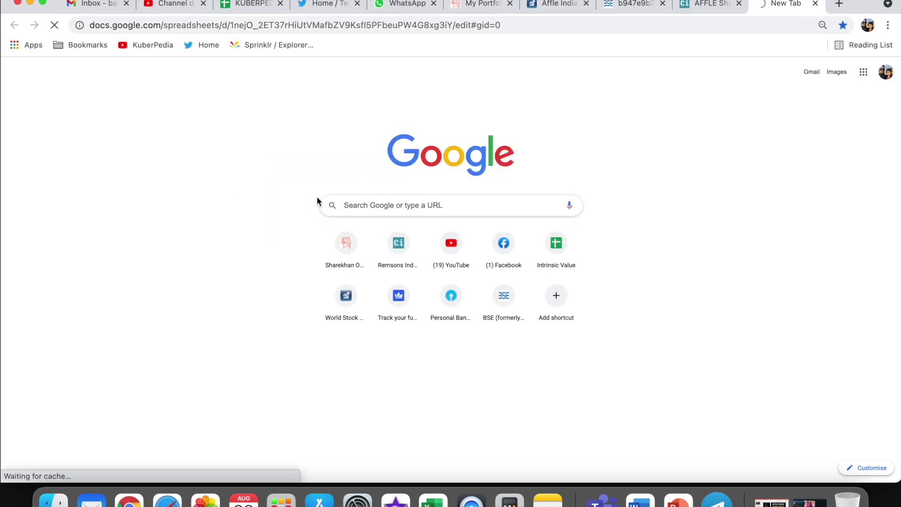
pyautogui.click(706, 6)
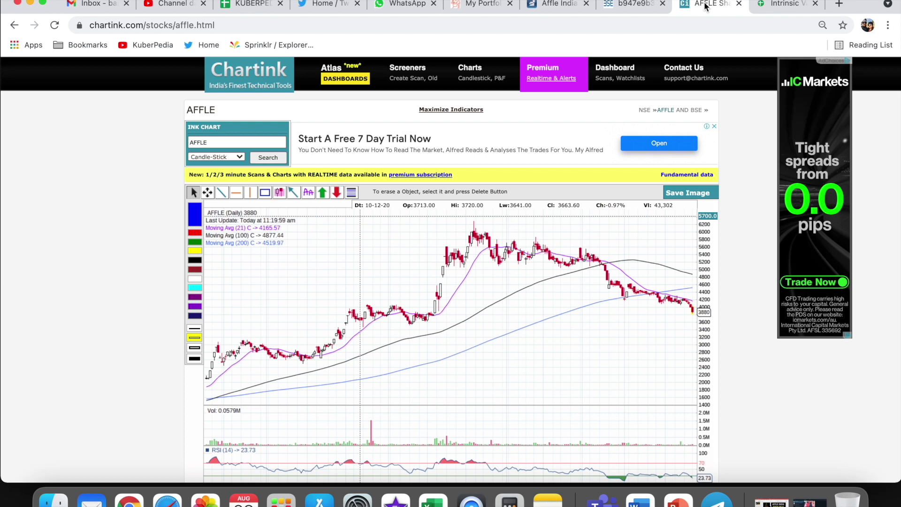
pyautogui.click(781, 6)
pyautogui.click(356, 474)
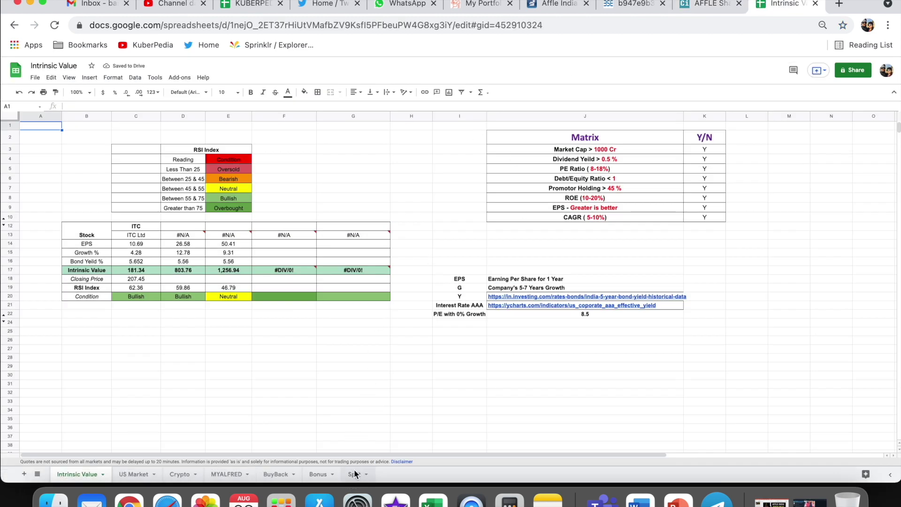
# Inspect the two split ratio cells, F8 and H8, beside the split calculation table.
pyautogui.click(423, 197)
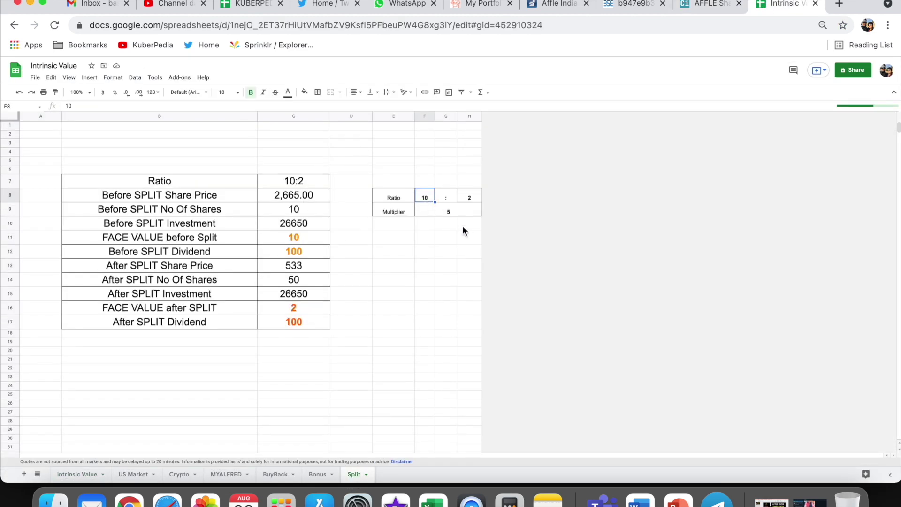
pyautogui.click(471, 197)
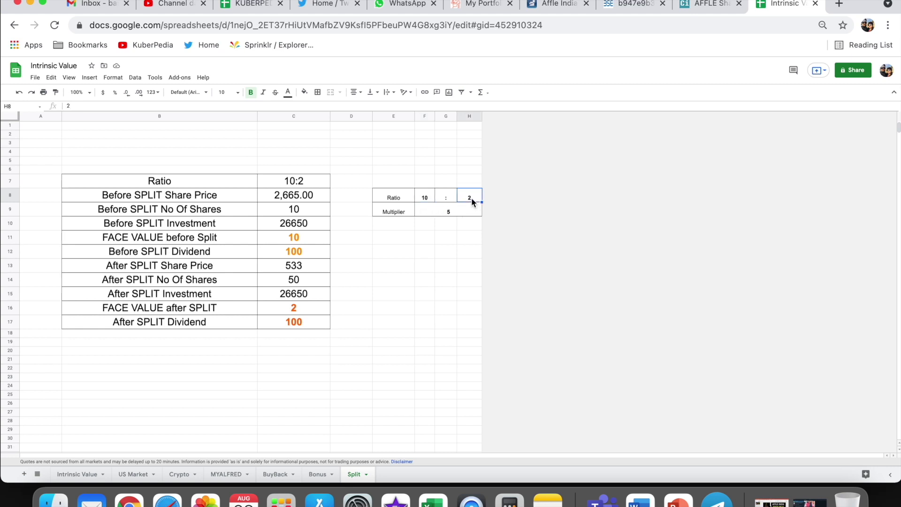
pyautogui.click(440, 290)
# Look up Affle's current price on Moneycontrol and set the Before SPLIT Share Price in cell C8 to 3889.
pyautogui.click(709, 4)
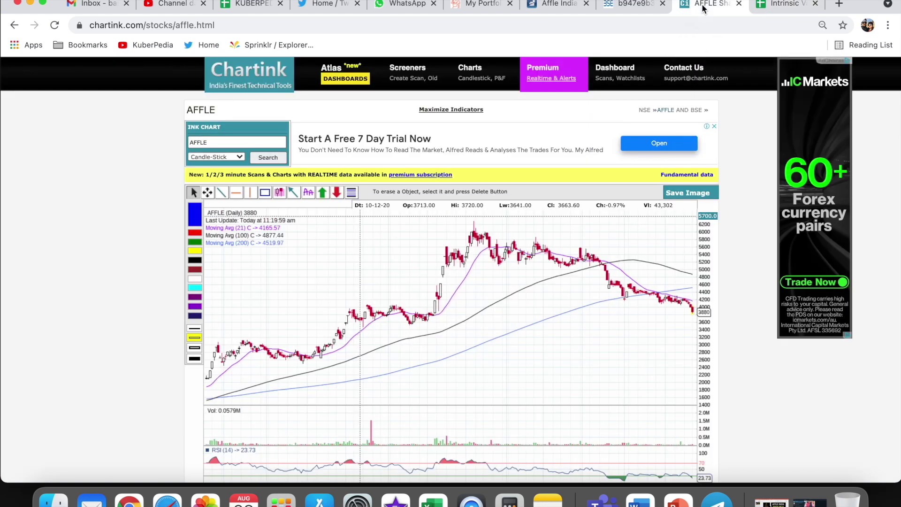
pyautogui.click(563, 5)
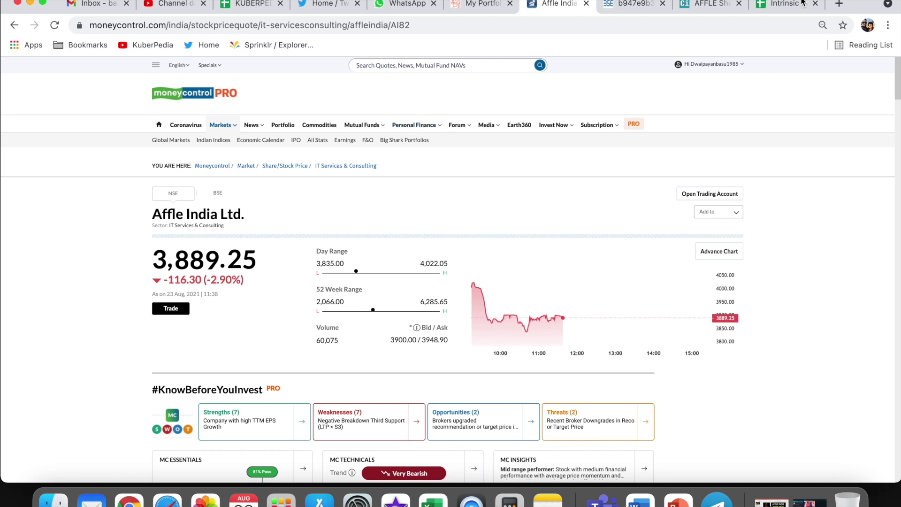
pyautogui.click(788, 5)
pyautogui.click(306, 197)
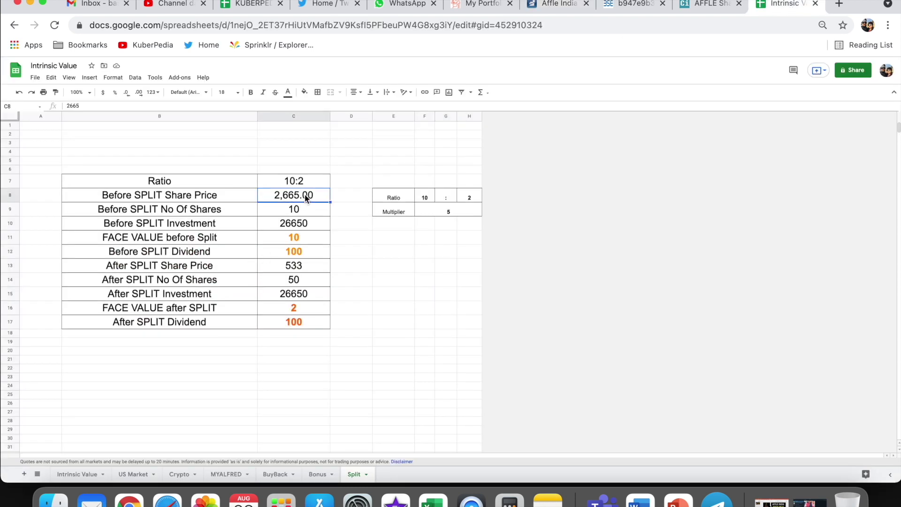
pyautogui.write('3889')
pyautogui.click(392, 268)
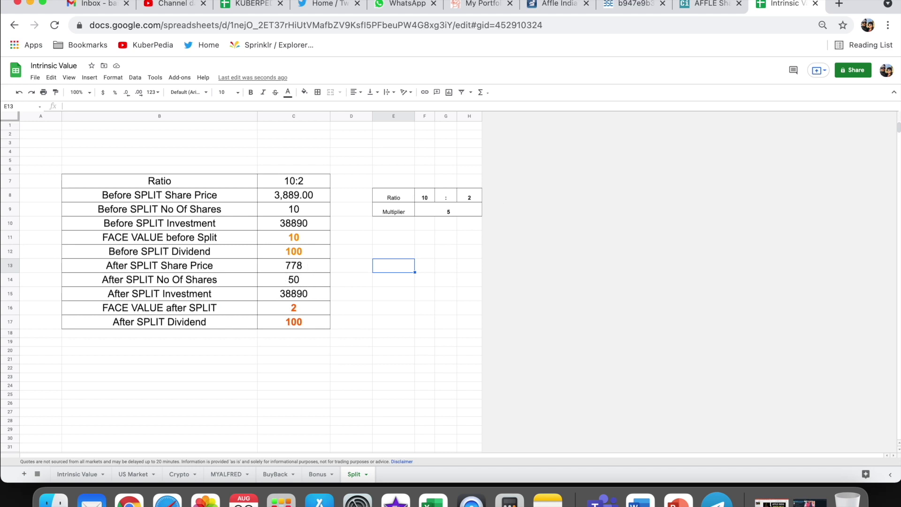
# Review the Chartink chart, the split calculation, the Moneycontrol quote and the board meeting notice, and clear the text highlight in the notice.
pyautogui.click(699, 7)
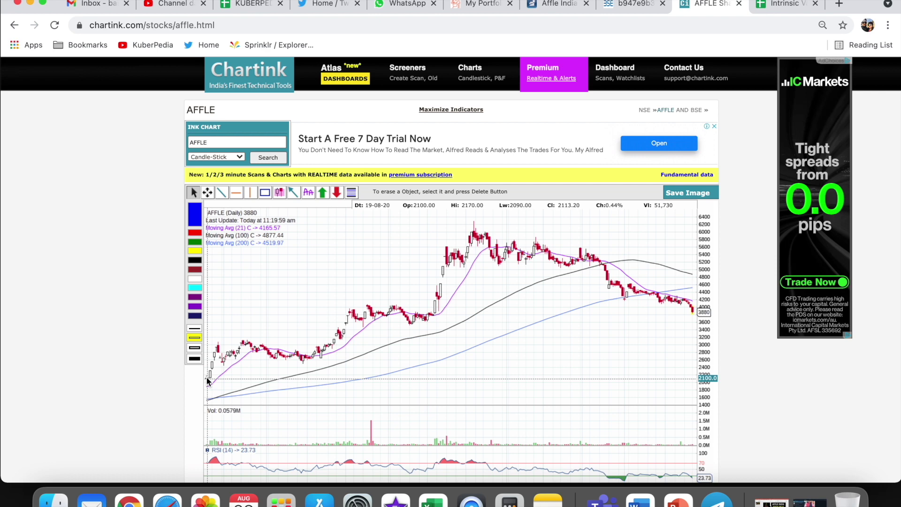
pyautogui.click(779, 5)
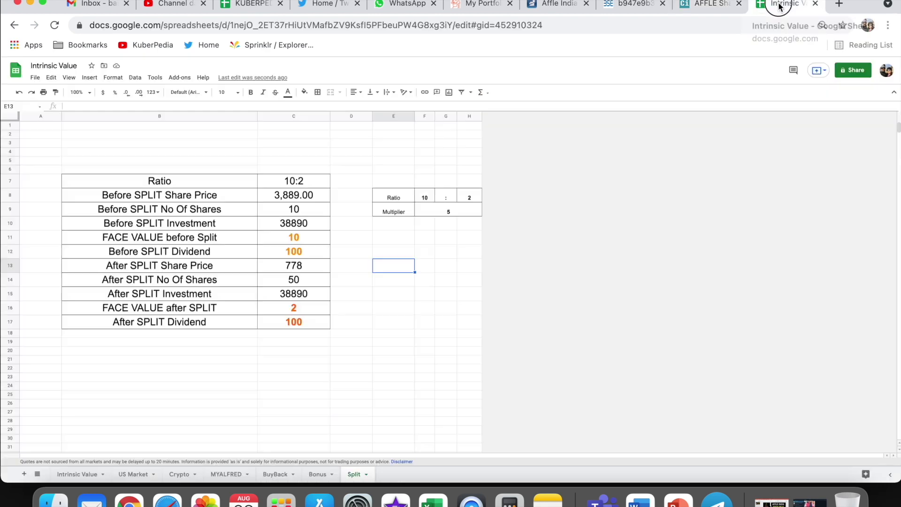
pyautogui.click(558, 5)
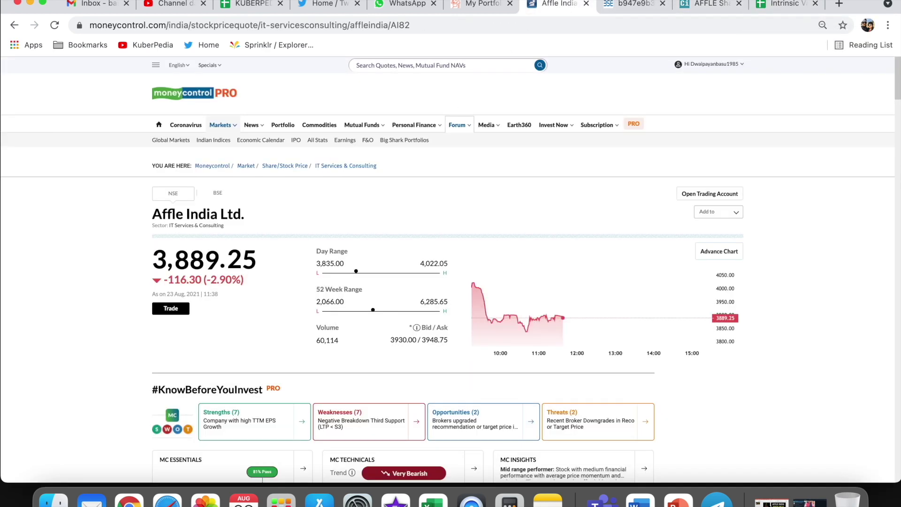
pyautogui.click(631, 4)
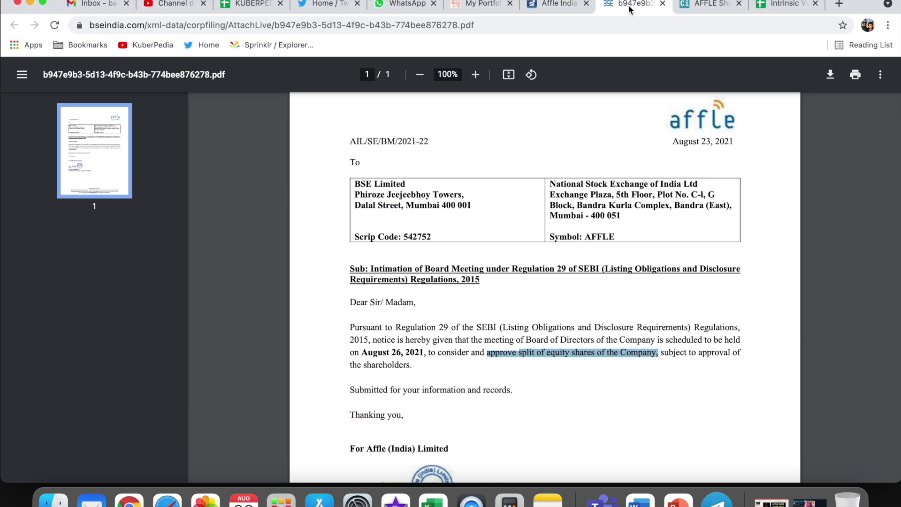
pyautogui.click(559, 5)
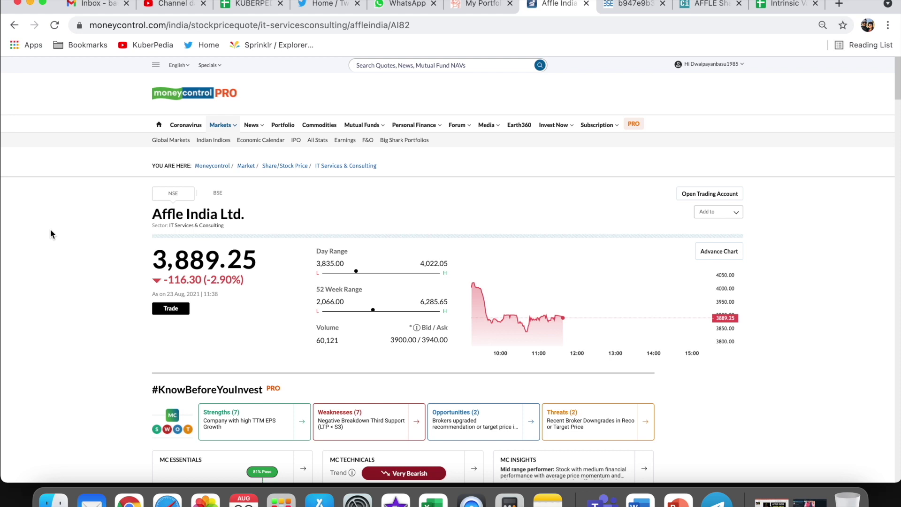
pyautogui.click(625, 5)
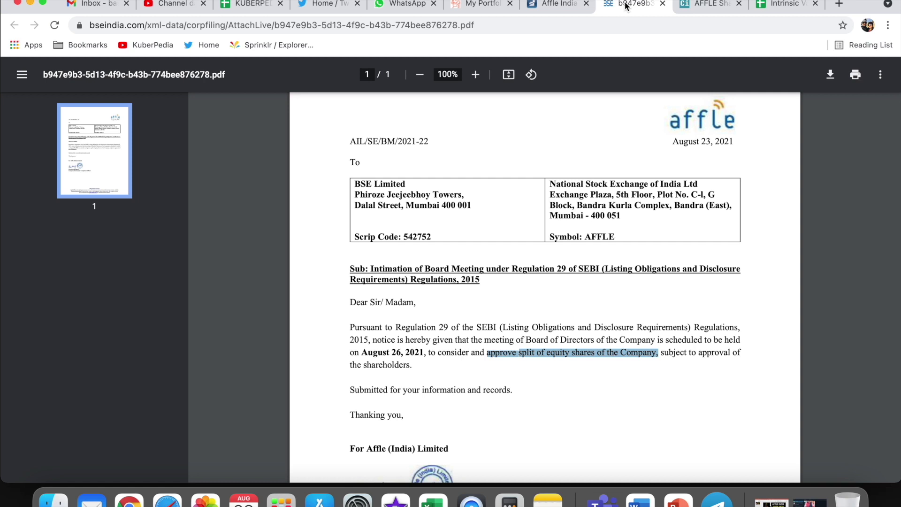
pyautogui.click(620, 380)
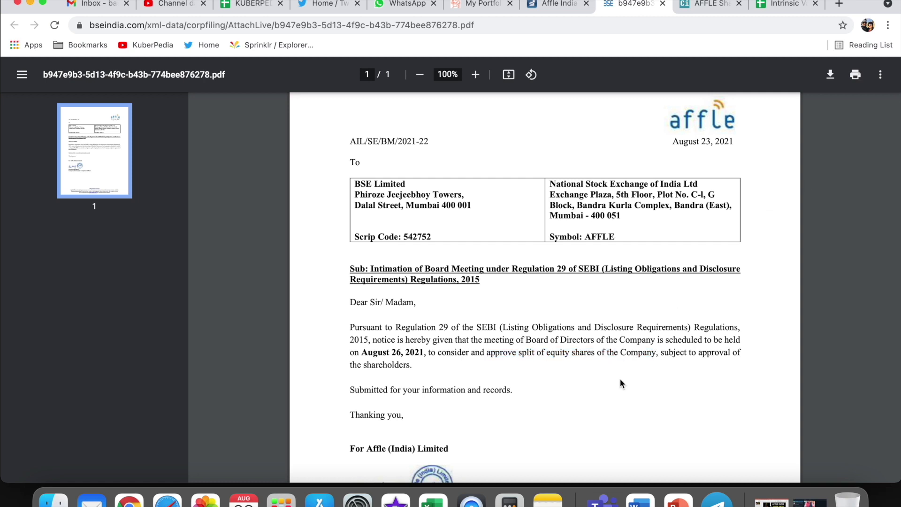